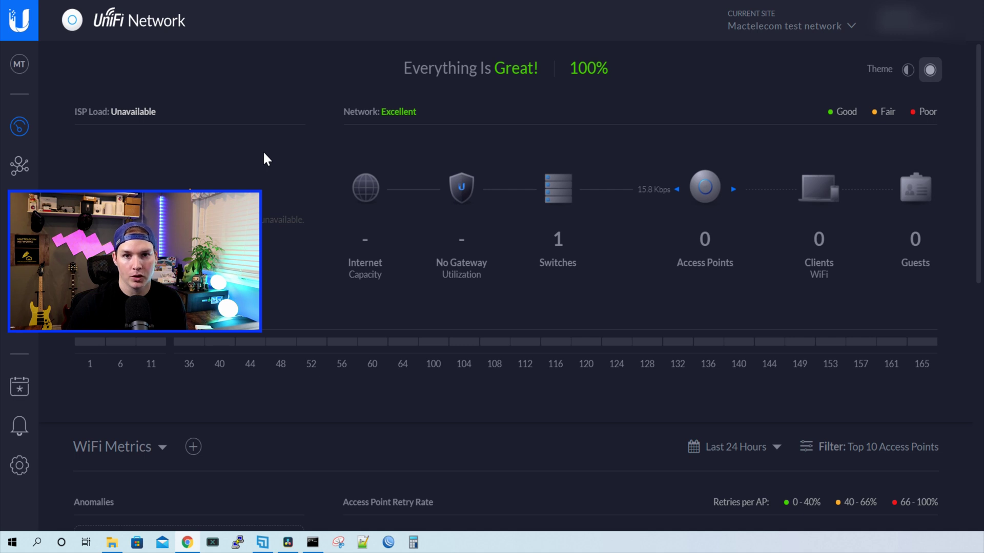
# Open the Controller page of the UniFi Network settings.
pyautogui.click(18, 470)
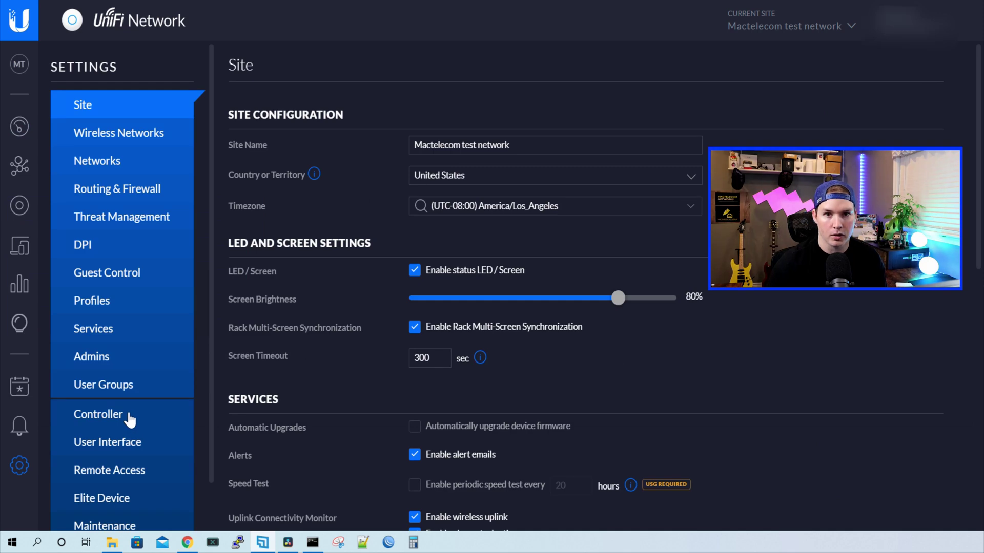
pyautogui.click(131, 419)
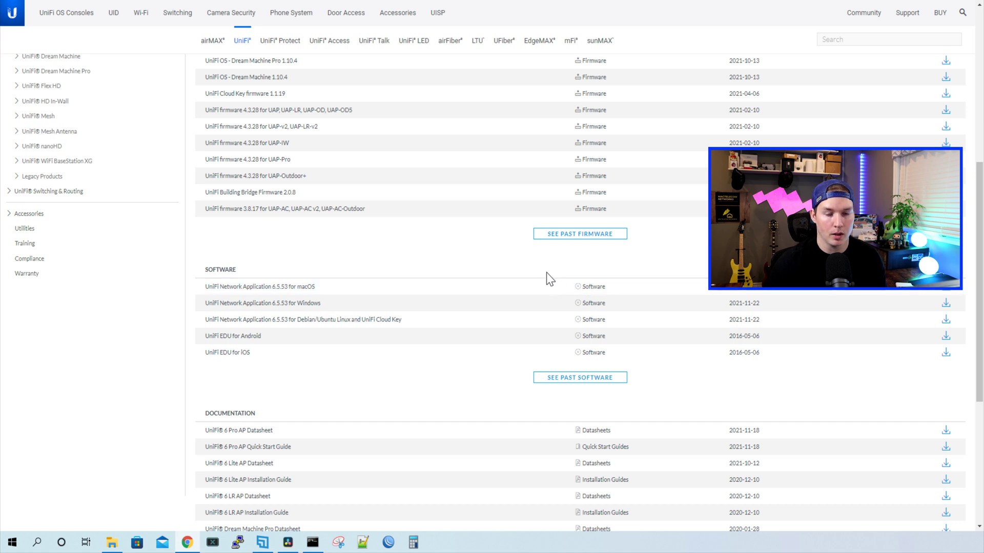
# Download the past-release 6.4.54 Windows installer UniFi-installer.exe, accepting the EULA.
pyautogui.scroll(-1, 439, 251)
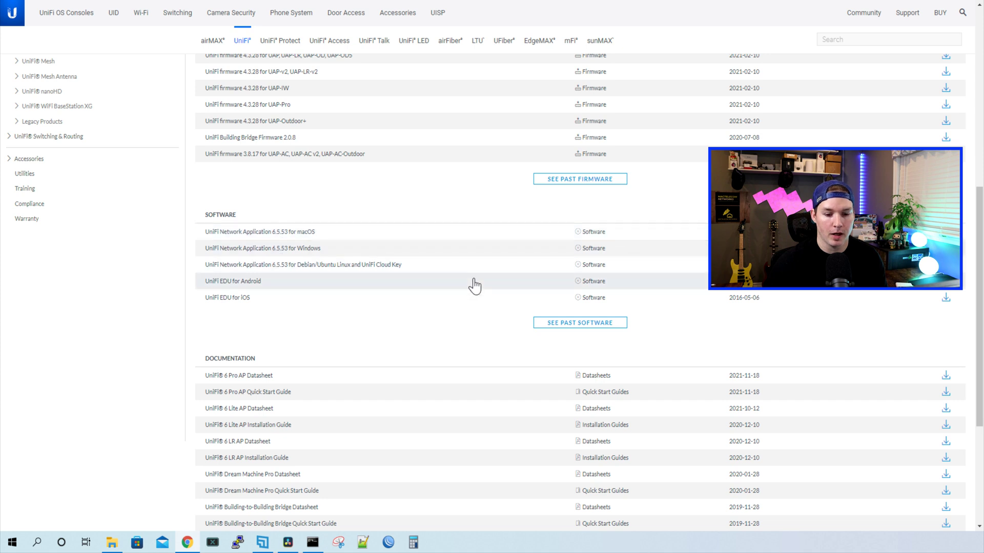
pyautogui.click(585, 334)
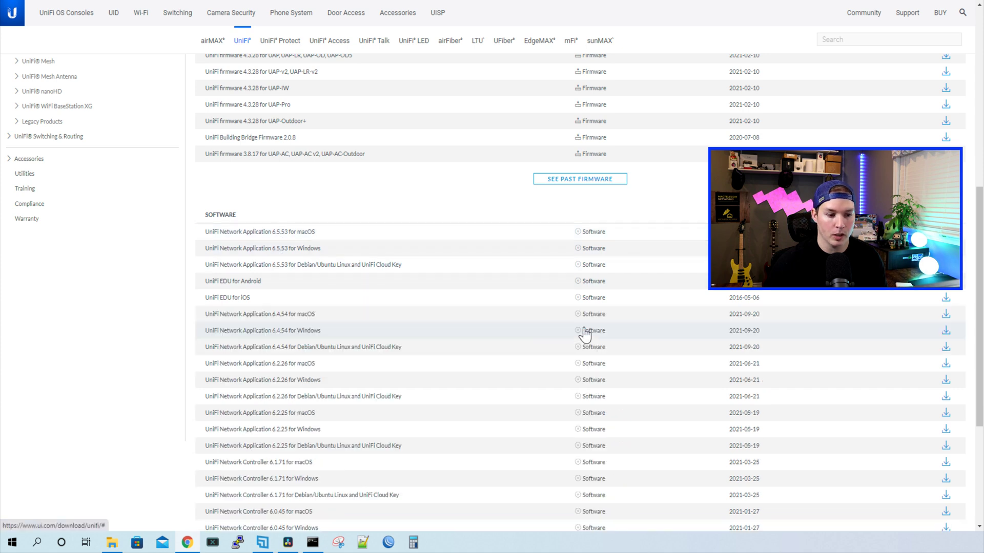
pyautogui.scroll(-2, 536, 340)
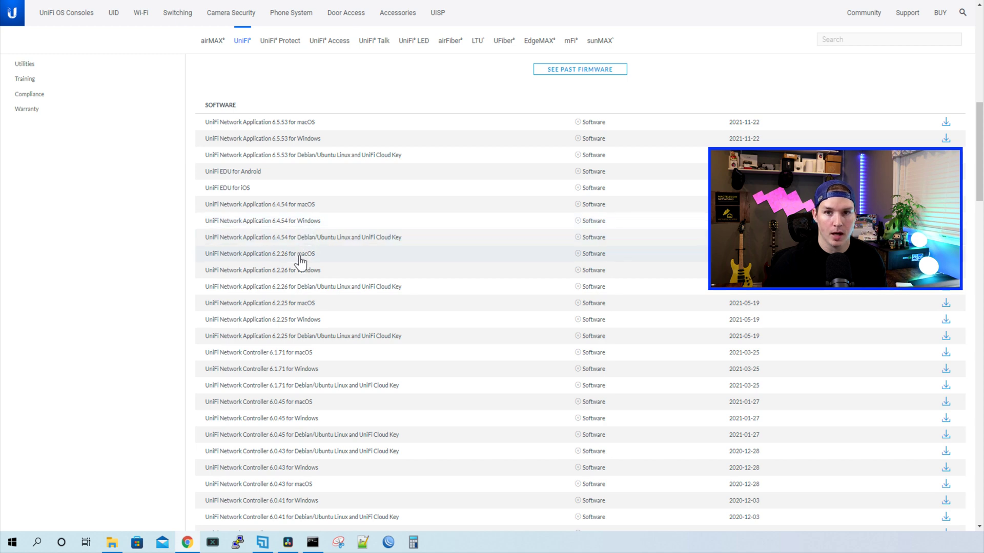
pyautogui.click(337, 226)
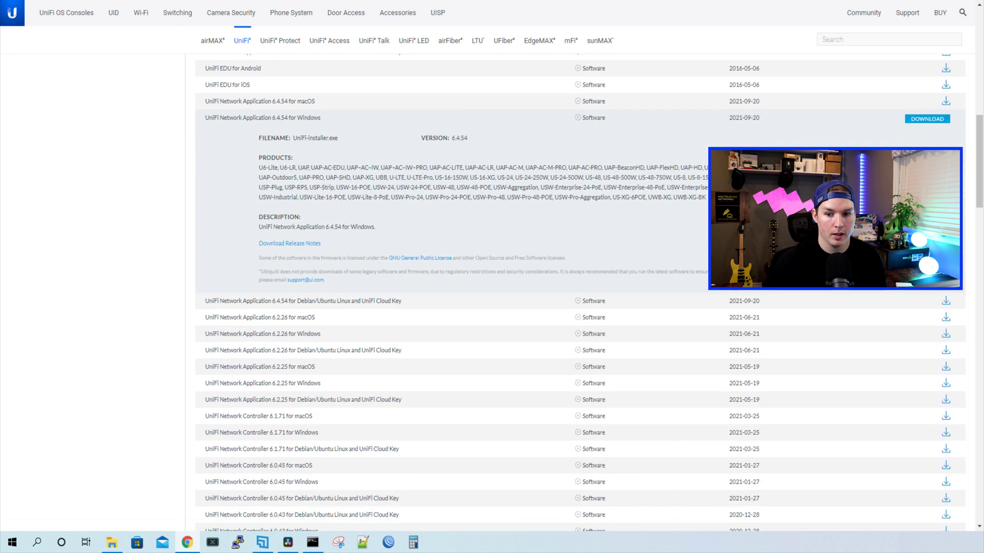
pyautogui.click(927, 118)
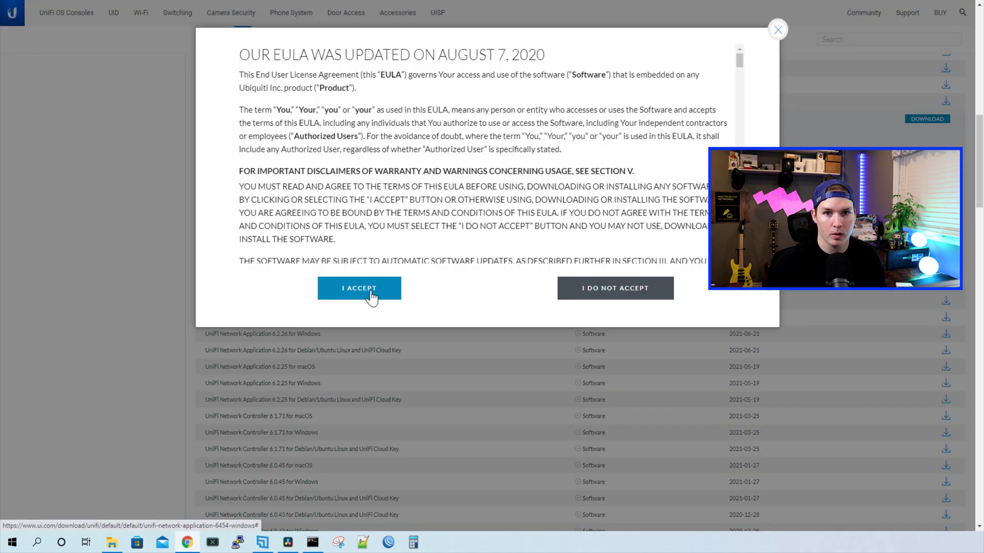
pyautogui.click(370, 295)
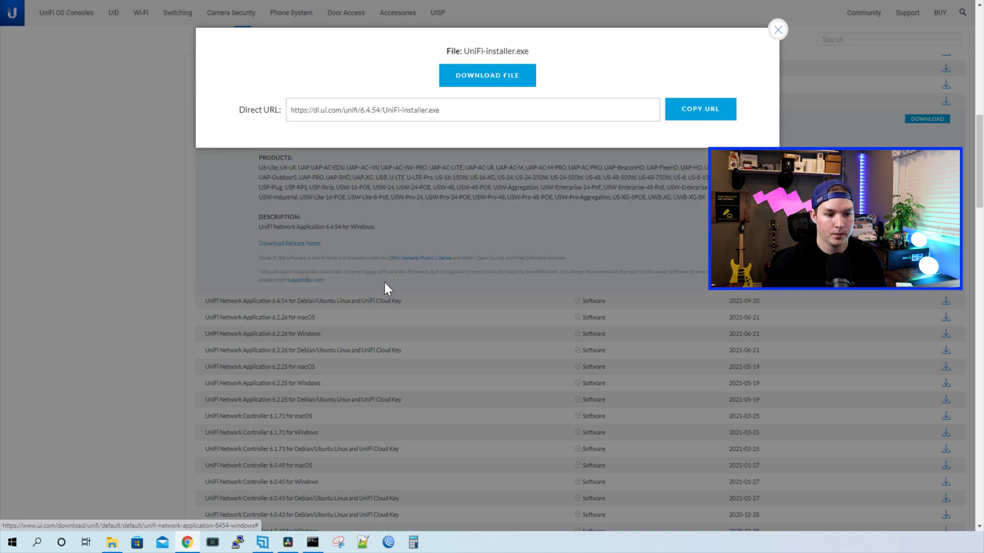
pyautogui.click(528, 83)
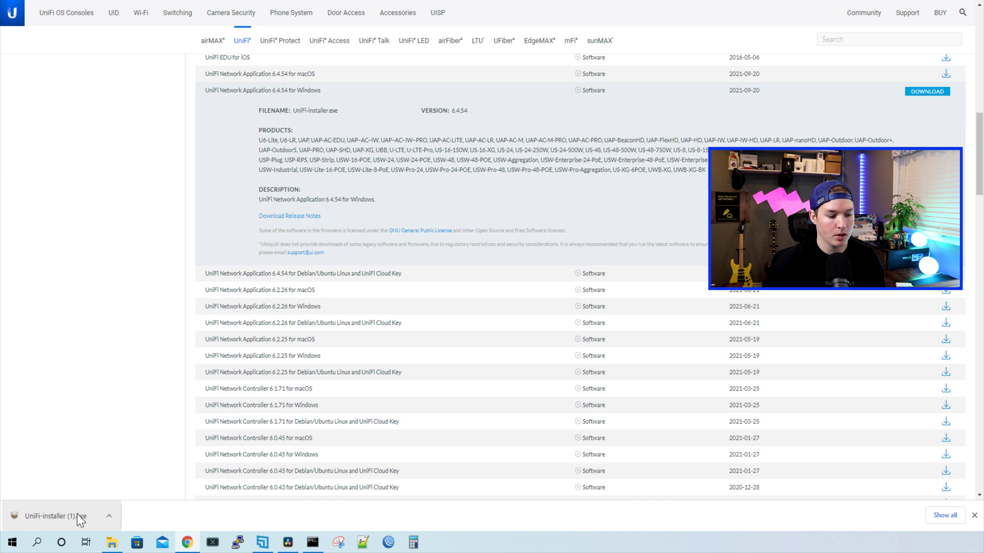
# Install UniFi Controller 6.4.54 from UniFi-installer.exe and start the controller.
pyautogui.click(77, 514)
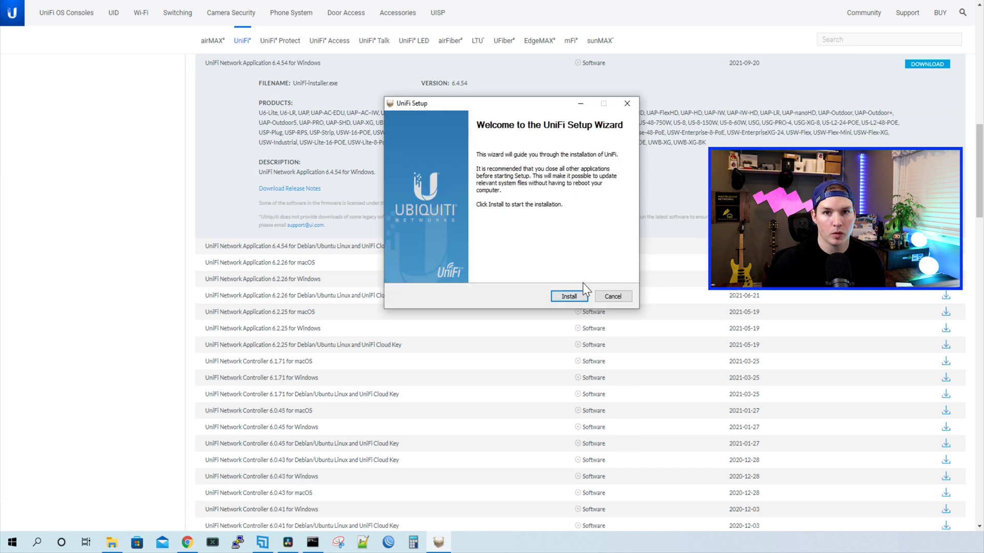
pyautogui.click(576, 295)
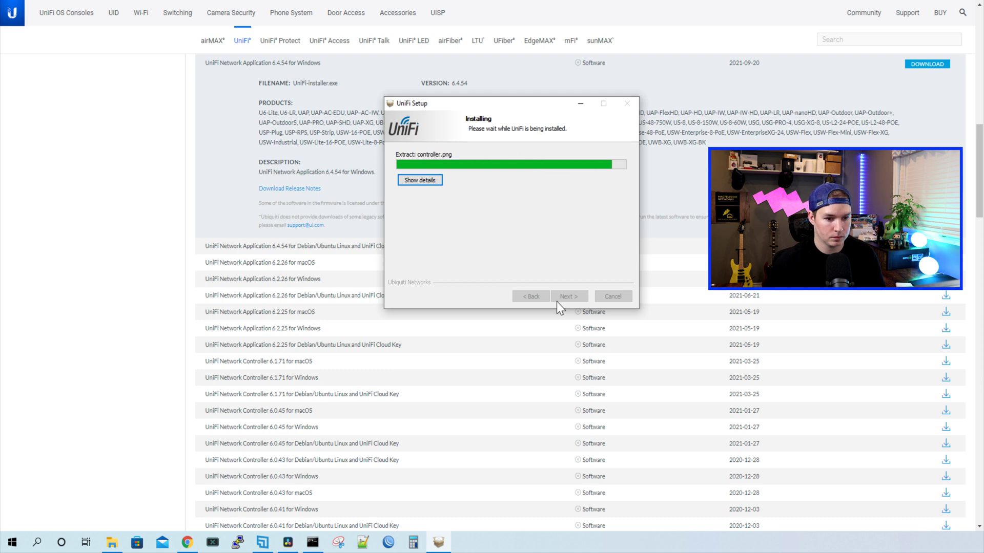
pyautogui.click(568, 297)
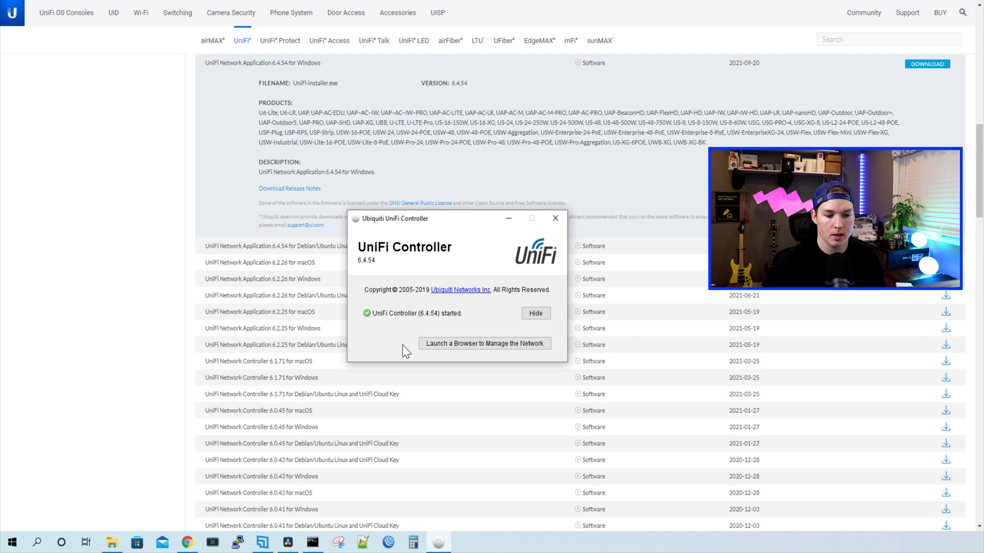
# Open the local controller's management page, bypassing the localhost certificate warning.
pyautogui.click(462, 348)
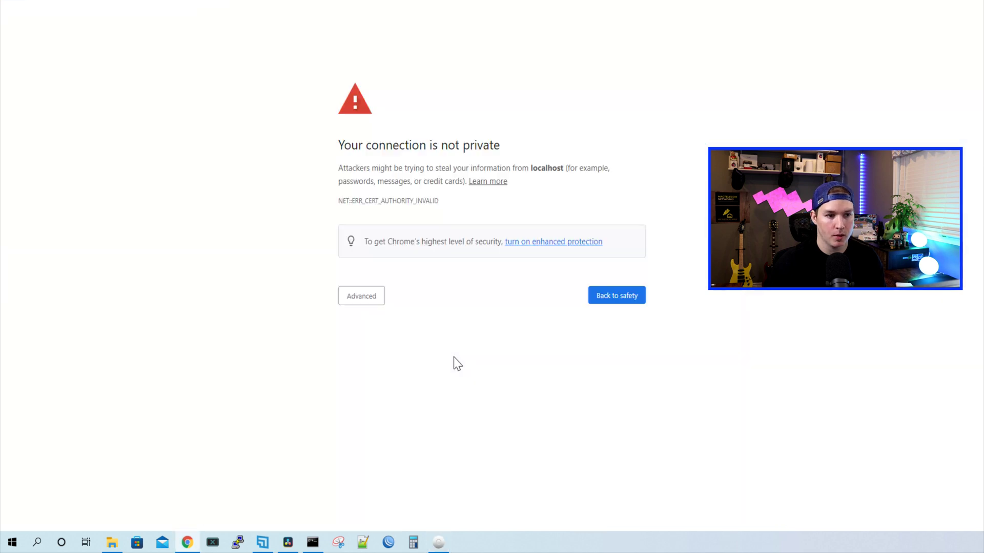
pyautogui.click(365, 297)
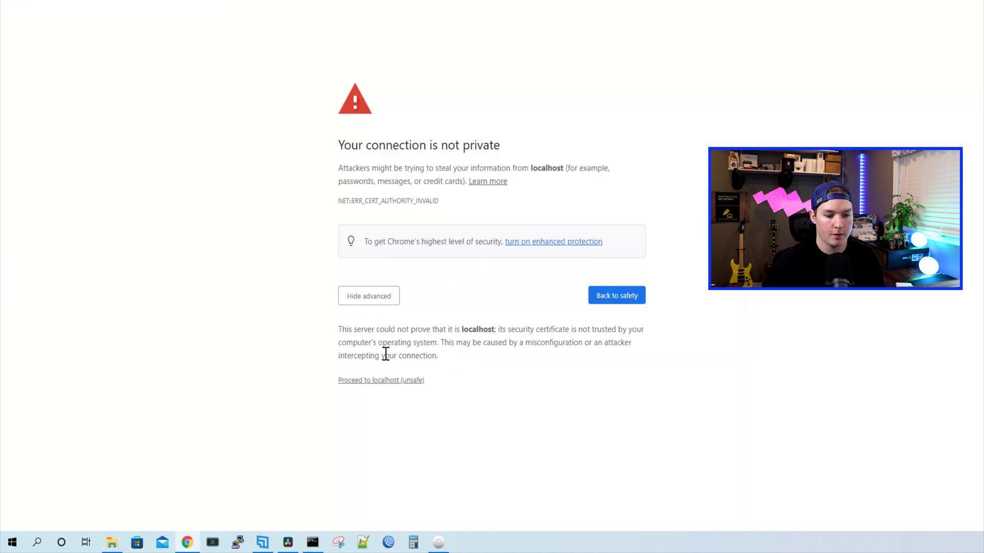
pyautogui.click(380, 382)
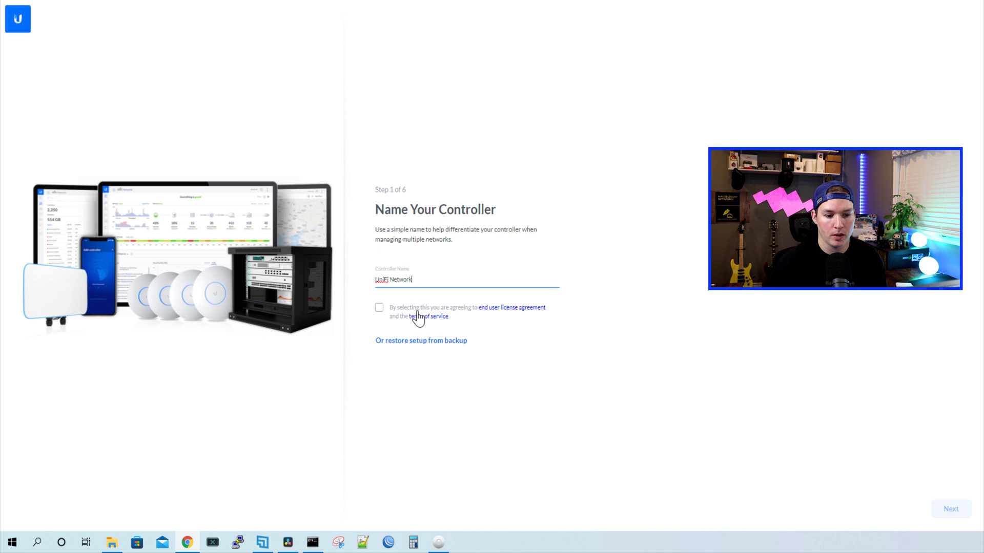
# Accept the license, step through the setup wizard, skip WiFi setup, and finish.
pyautogui.click(379, 309)
pyautogui.click(945, 509)
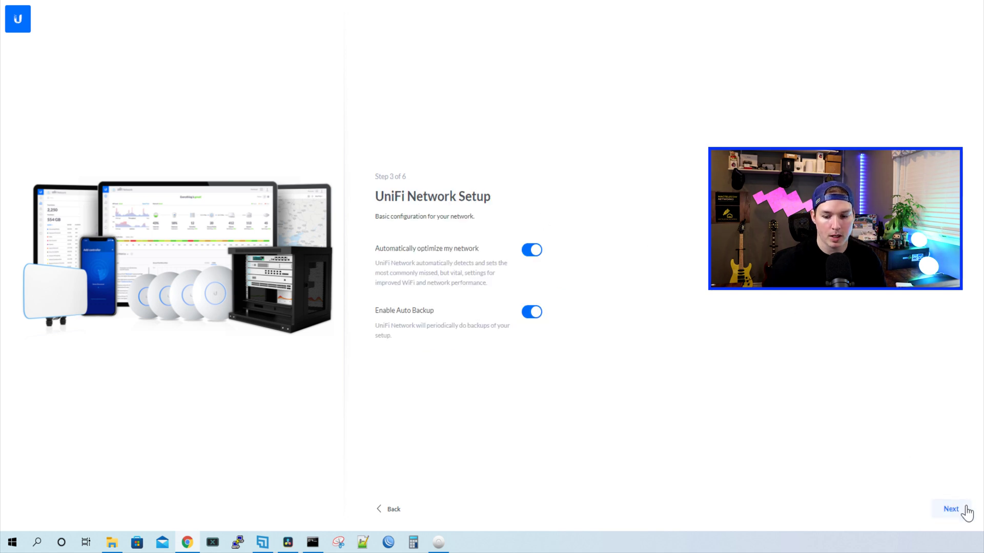
pyautogui.click(965, 508)
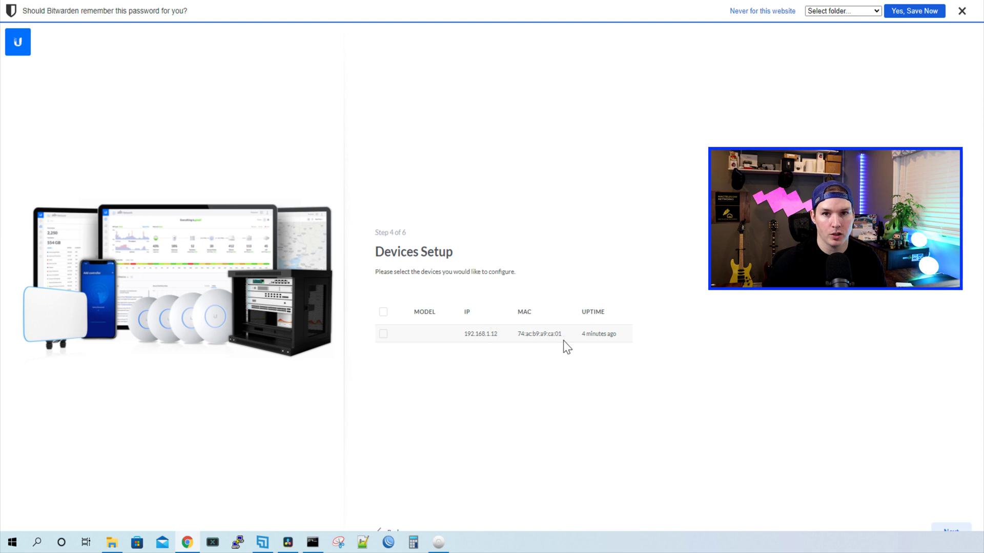
pyautogui.click(956, 530)
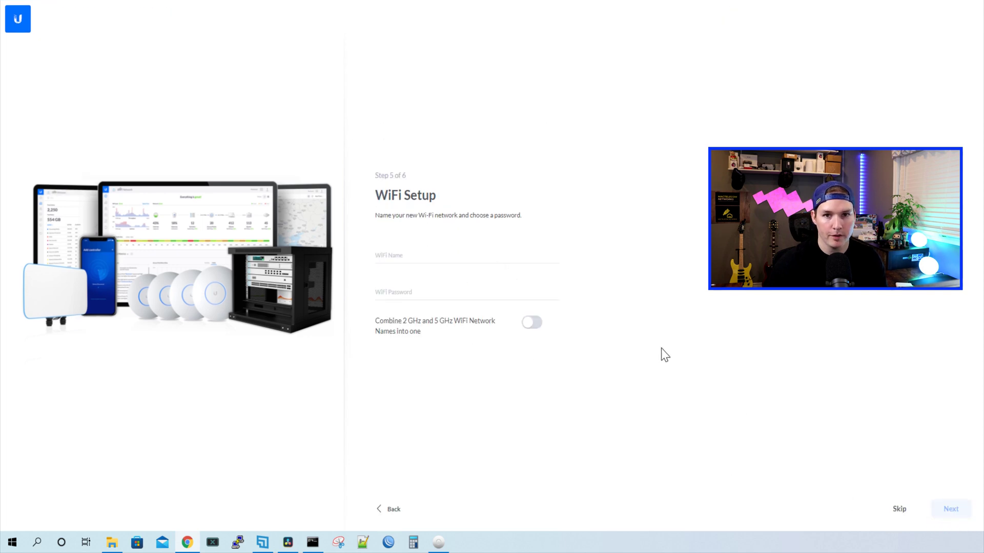
pyautogui.click(897, 510)
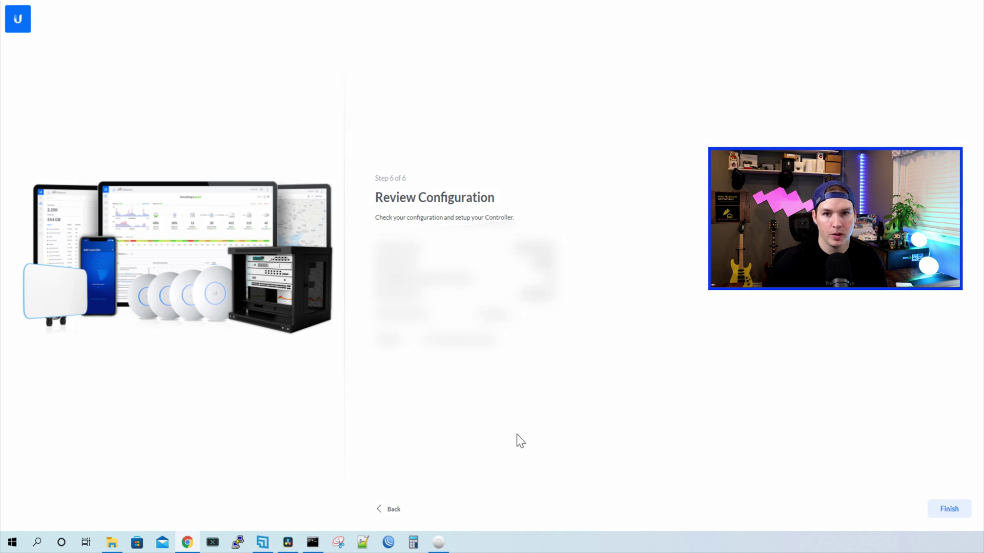
pyautogui.click(957, 513)
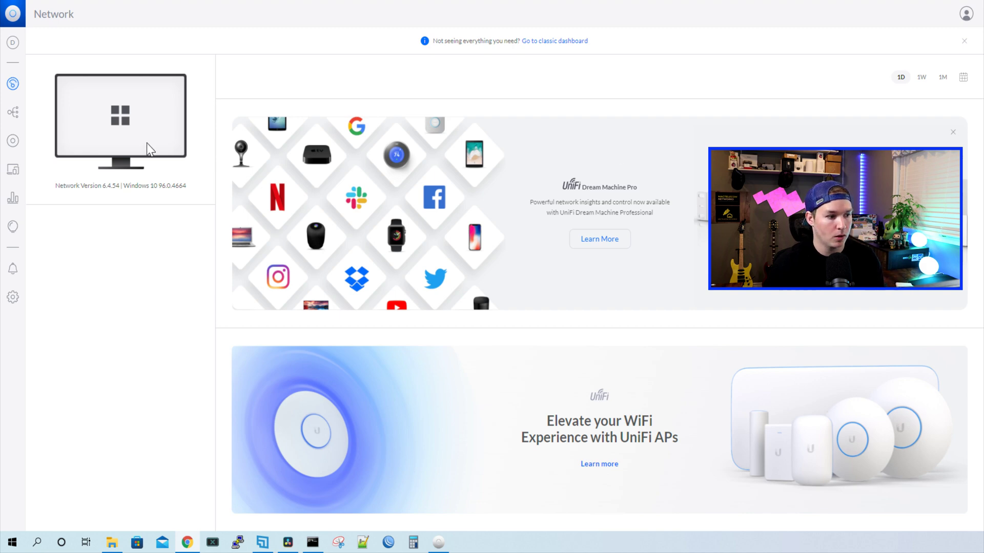
# Check the USW-Flex-Mini in the devices list, then go to the local controller's Settings.
pyautogui.click(14, 148)
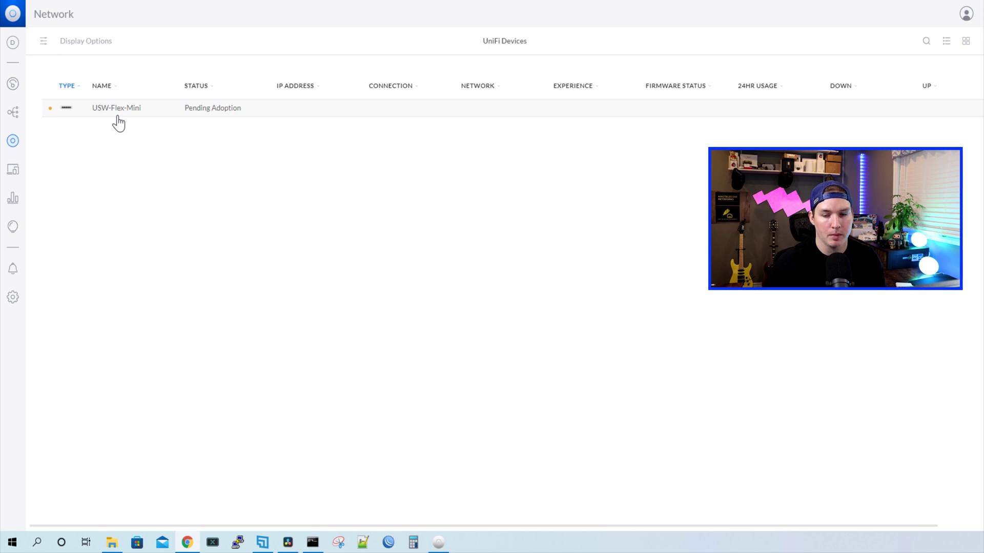
pyautogui.click(154, 109)
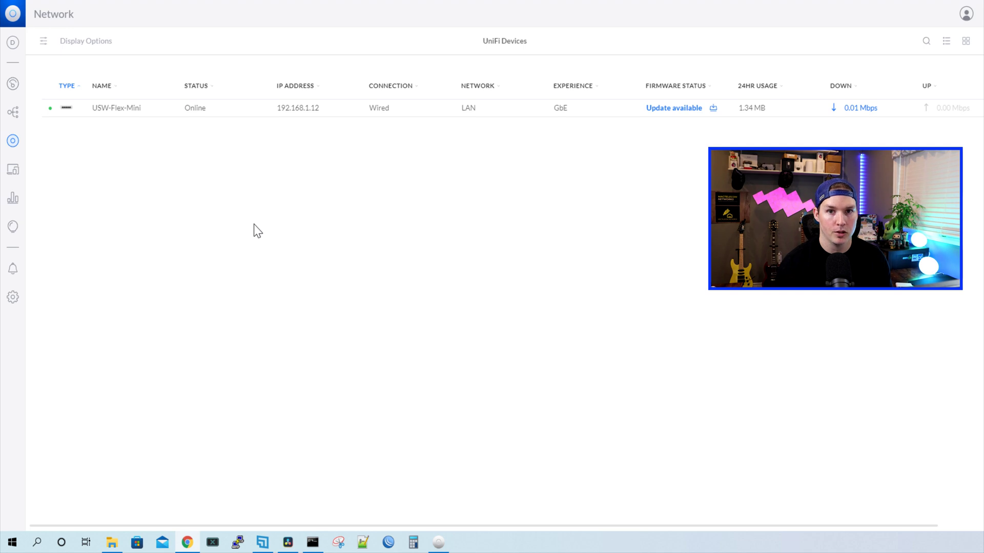
pyautogui.click(14, 300)
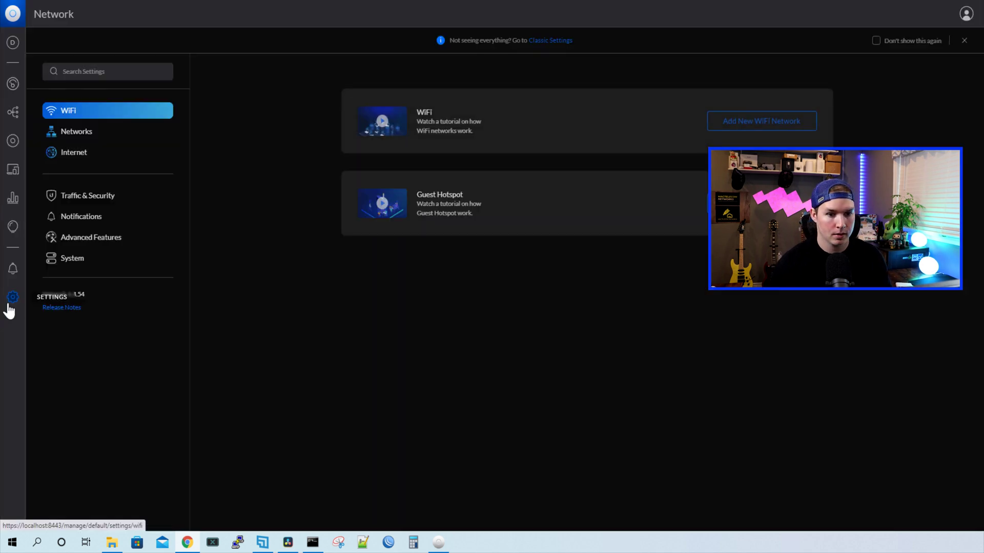
# Turn off the New User Interface under System to return to classic settings.
pyautogui.click(82, 259)
pyautogui.click(479, 344)
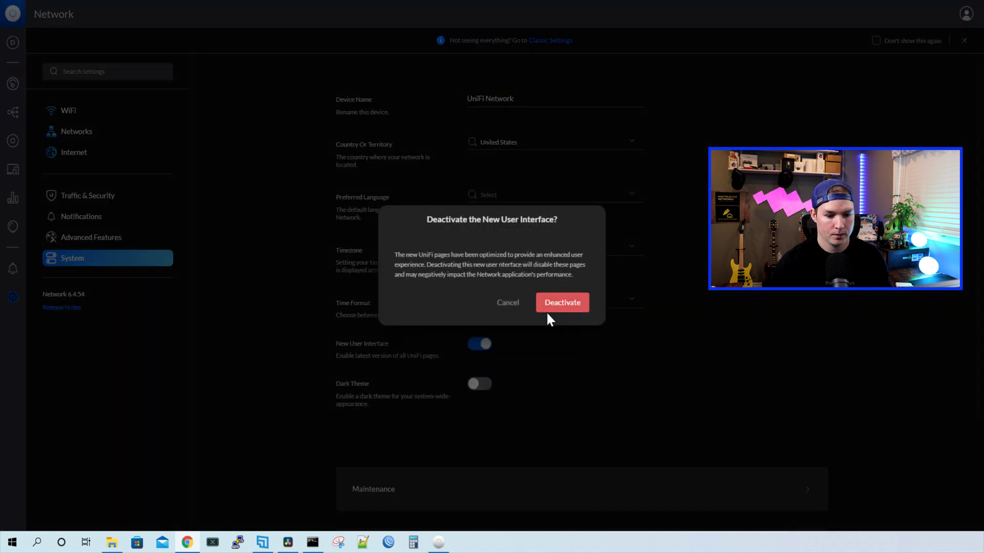
pyautogui.click(562, 302)
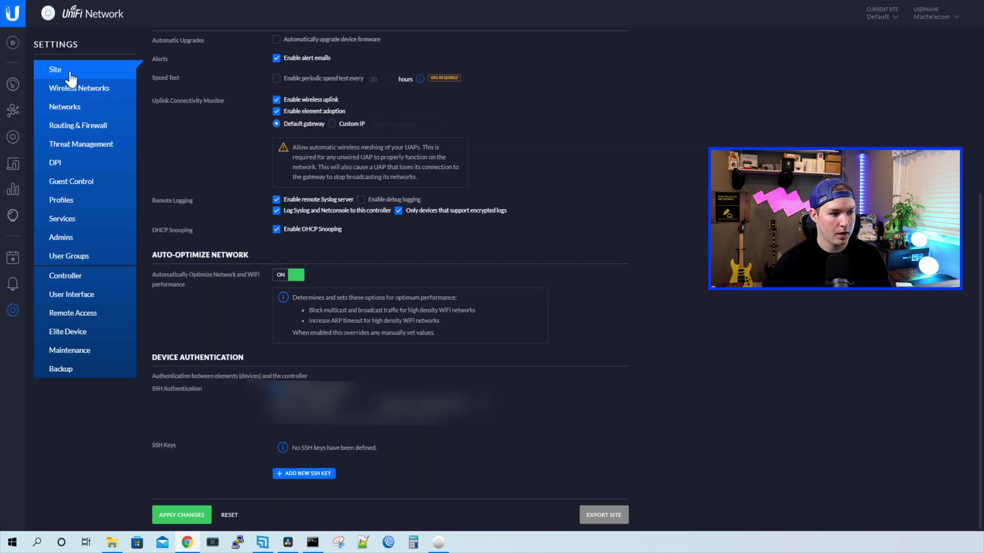
# Export the site, download the 6.4.54.unf backup, and confirm moving on to migration.
pyautogui.click(603, 516)
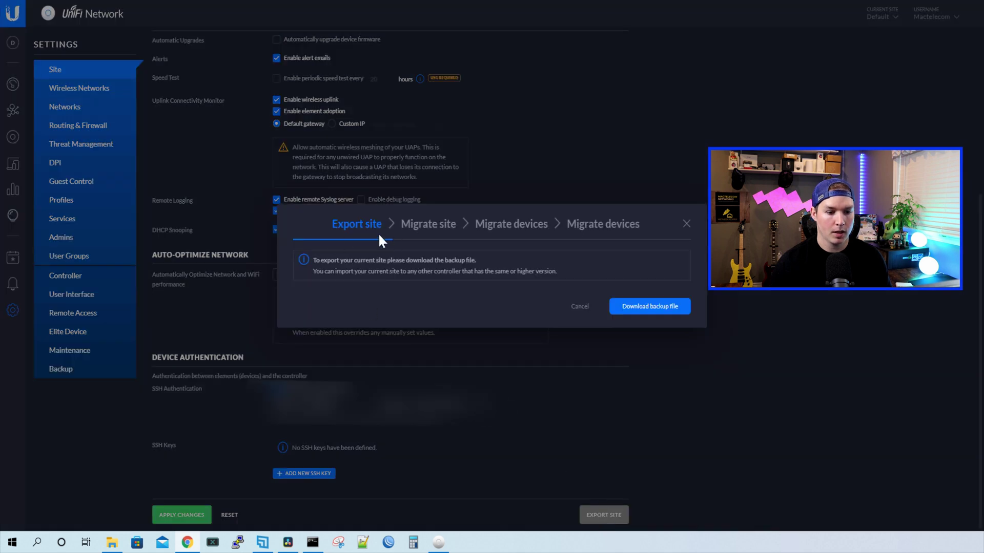
pyautogui.click(646, 307)
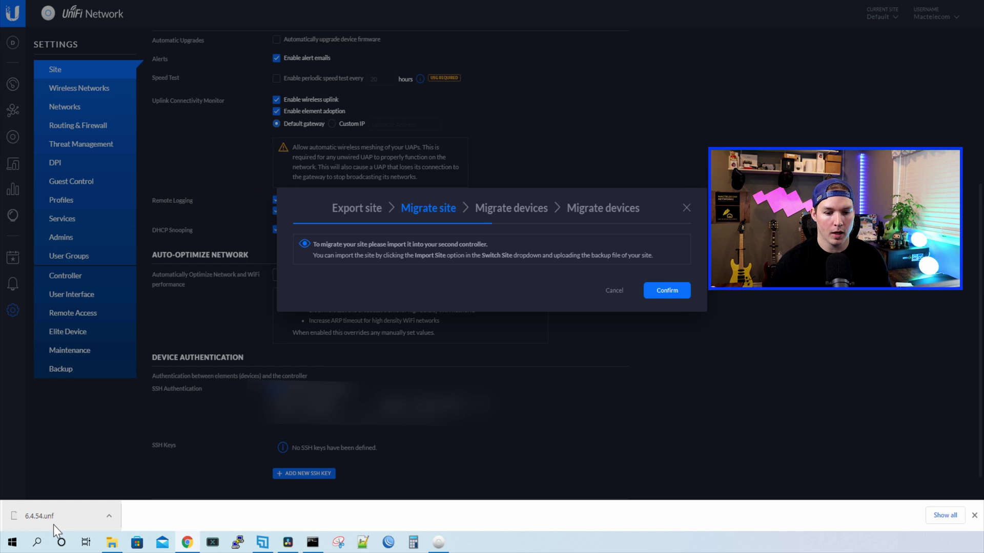
pyautogui.click(674, 293)
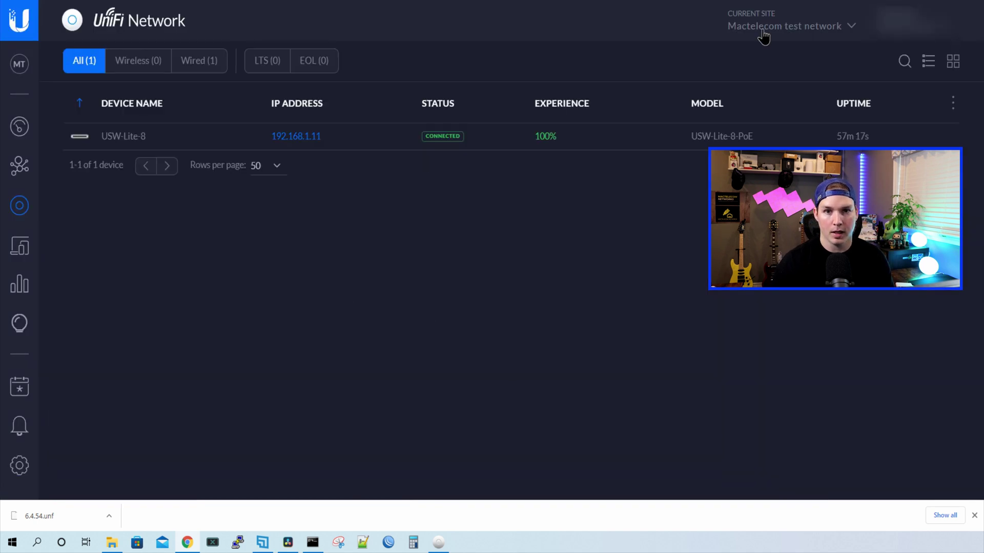
# Import 6.4.54.unf into the cloud controller as a new site named 'staging'.
pyautogui.click(763, 36)
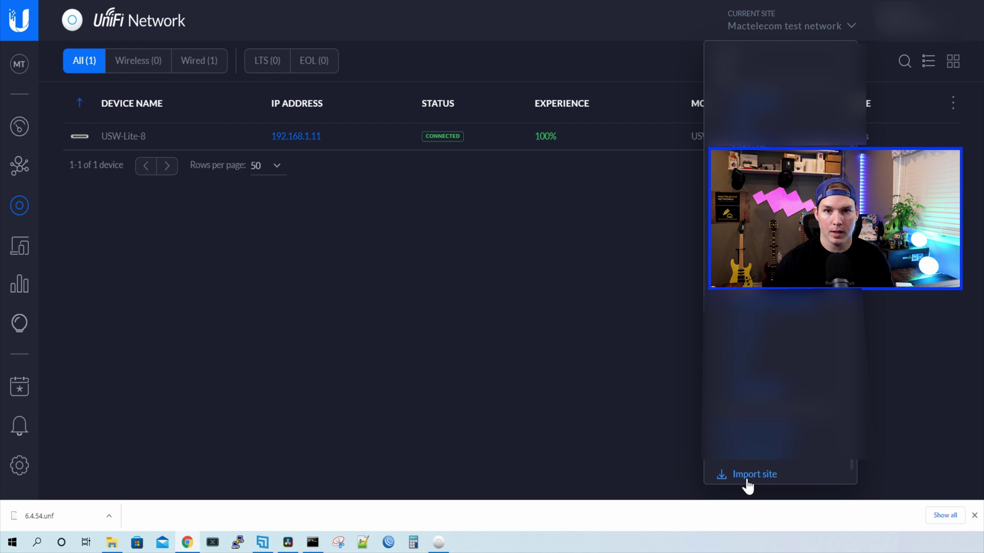
pyautogui.click(747, 486)
pyautogui.write('sta')
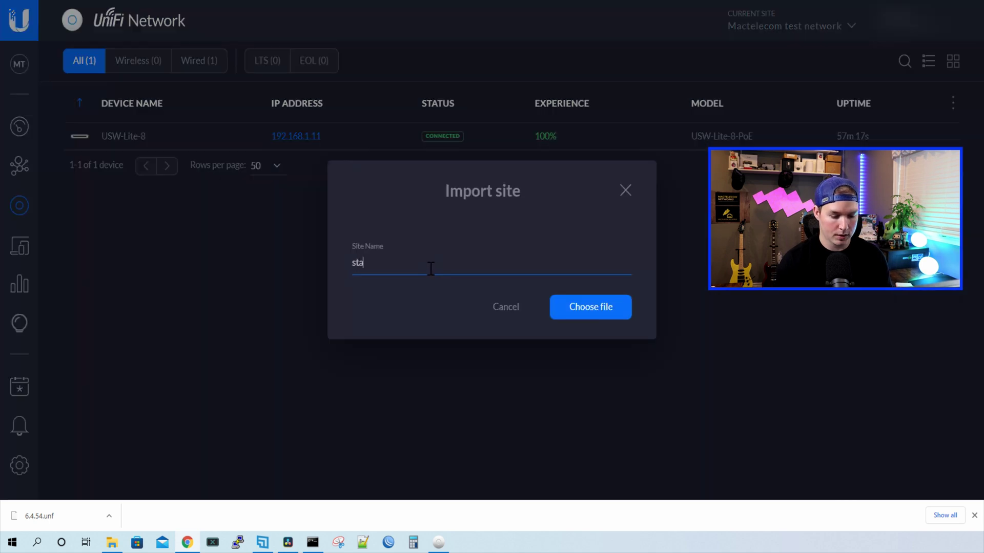
pyautogui.write('ging')
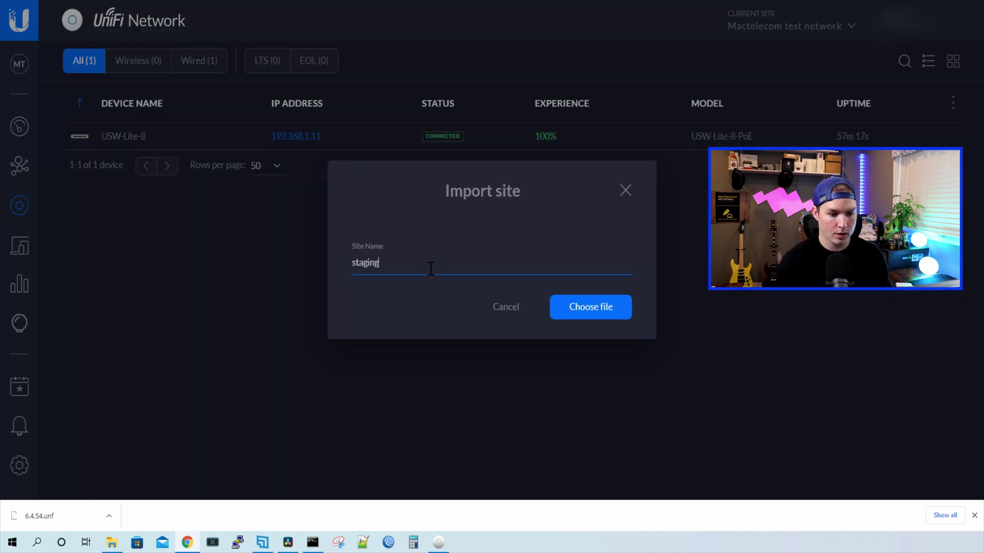
pyautogui.click(584, 317)
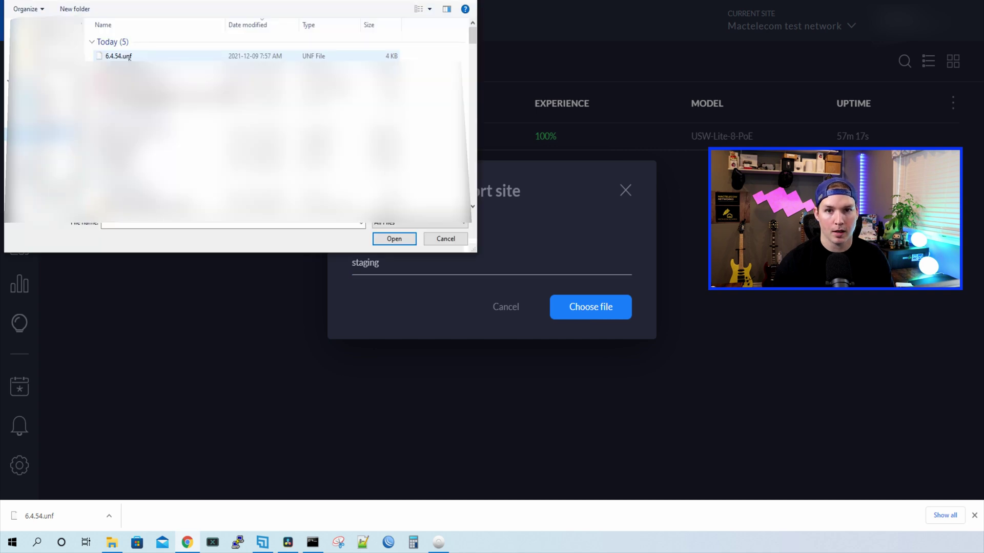
pyautogui.click(119, 56)
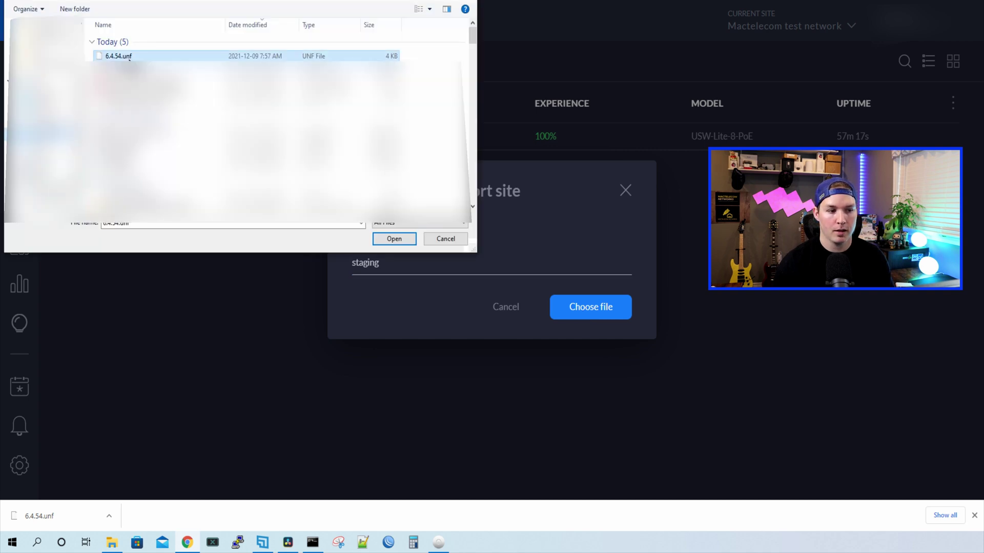
pyautogui.click(379, 240)
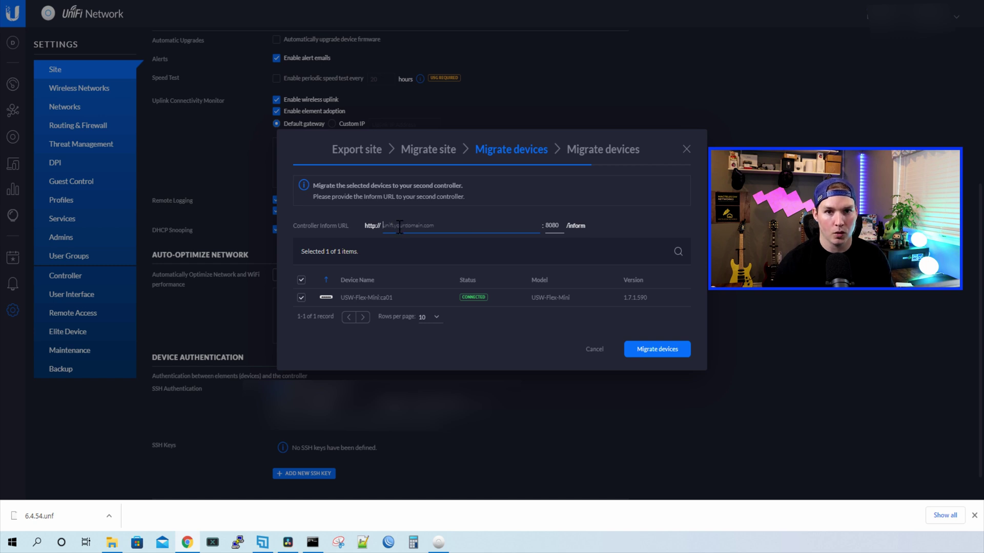
# Paste the cloud inform URL, migrate the USW-Flex-Mini, and forget it on the local controller.
pyautogui.hotkey('ctrl', 'v')
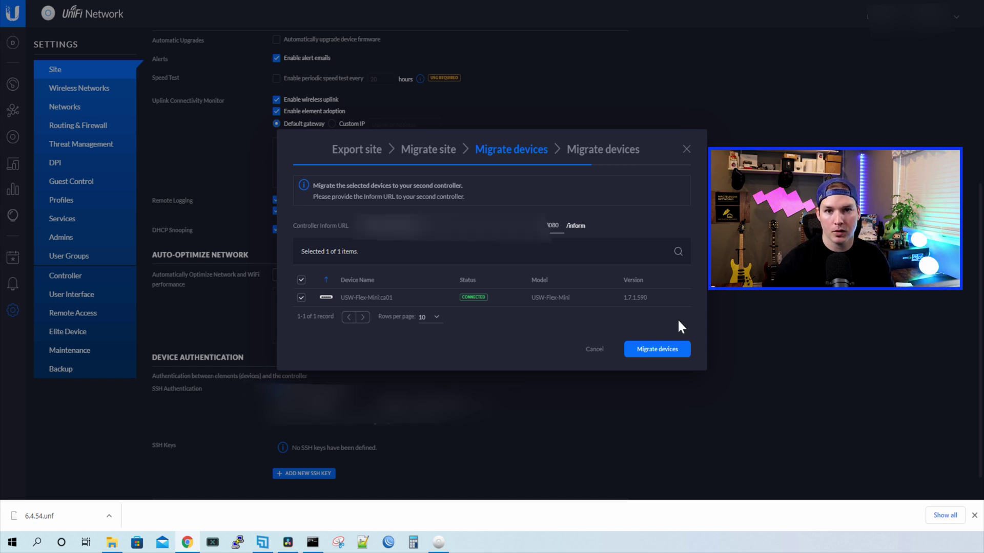
pyautogui.click(678, 354)
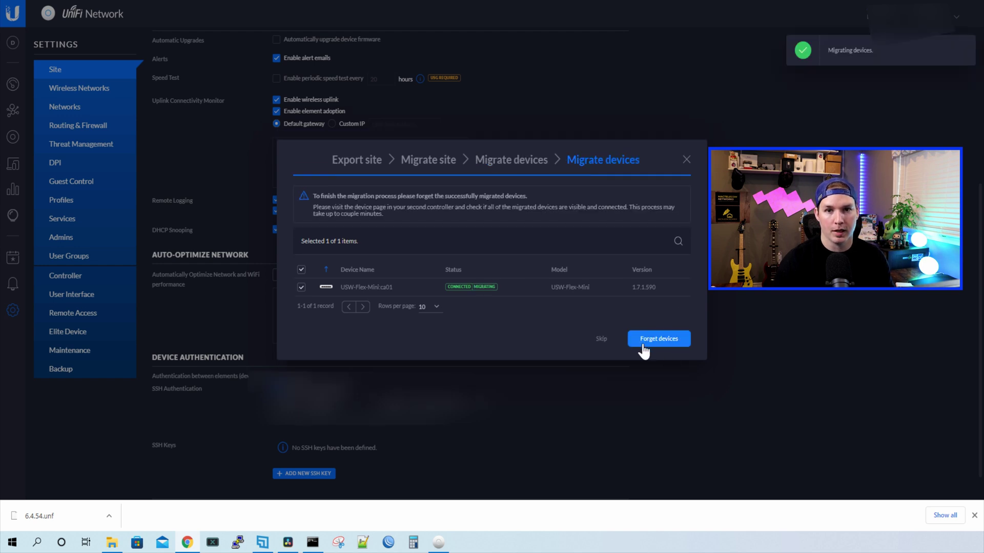
pyautogui.click(650, 345)
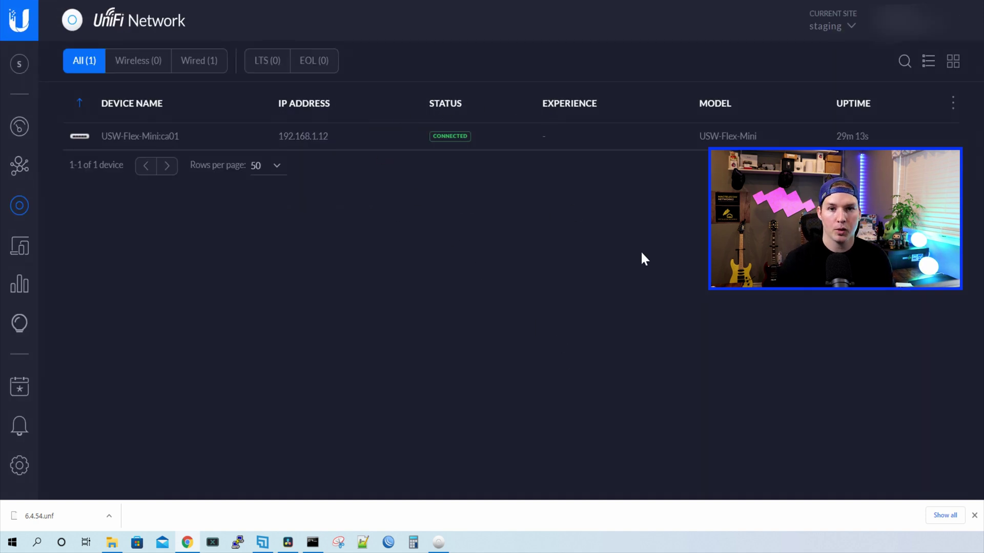
# Move the USW-Flex-Mini to Mactelecom test network through Config > Manage Device, confirming the move.
pyautogui.moveTo(187, 145)
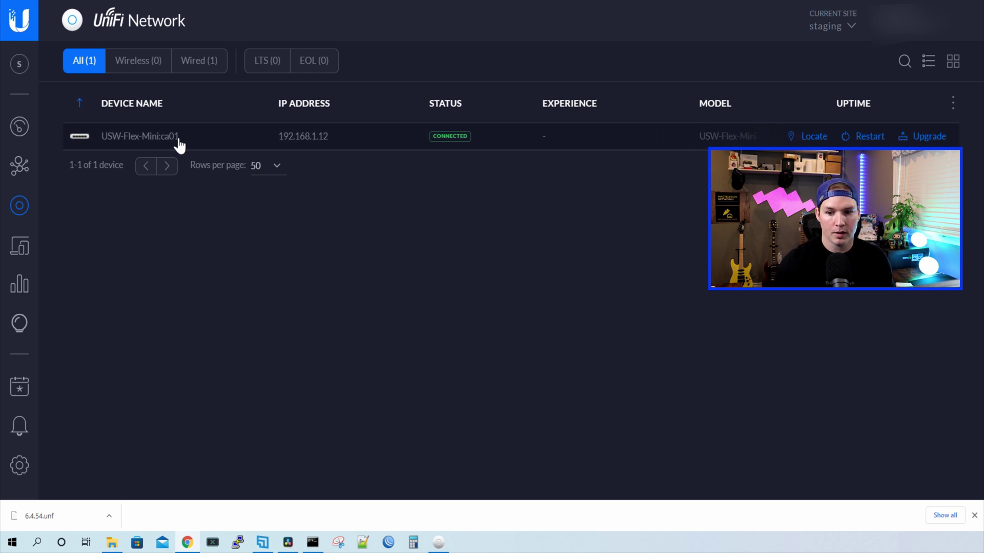
pyautogui.click(179, 145)
pyautogui.click(895, 107)
pyautogui.scroll(-3, 820, 308)
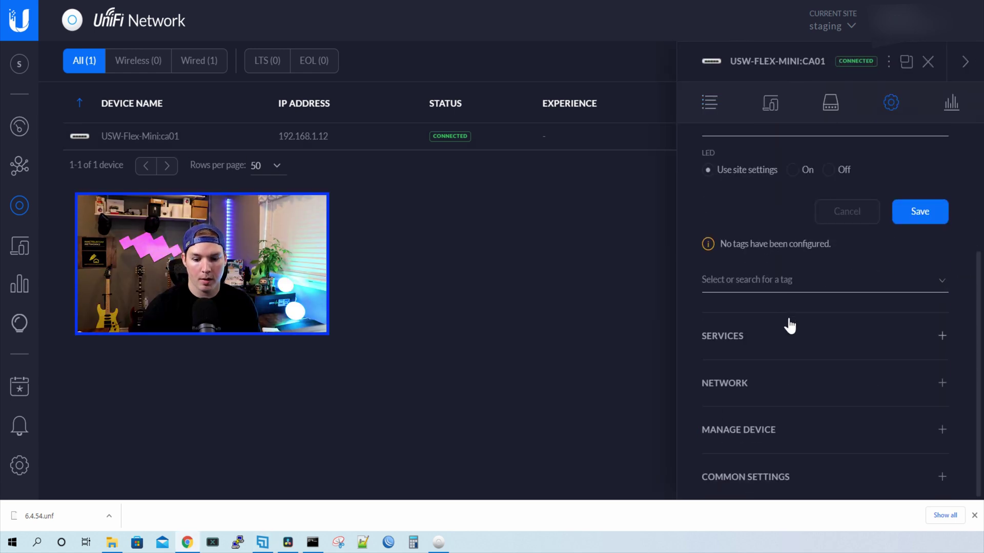
pyautogui.click(769, 437)
pyautogui.scroll(-8, 780, 359)
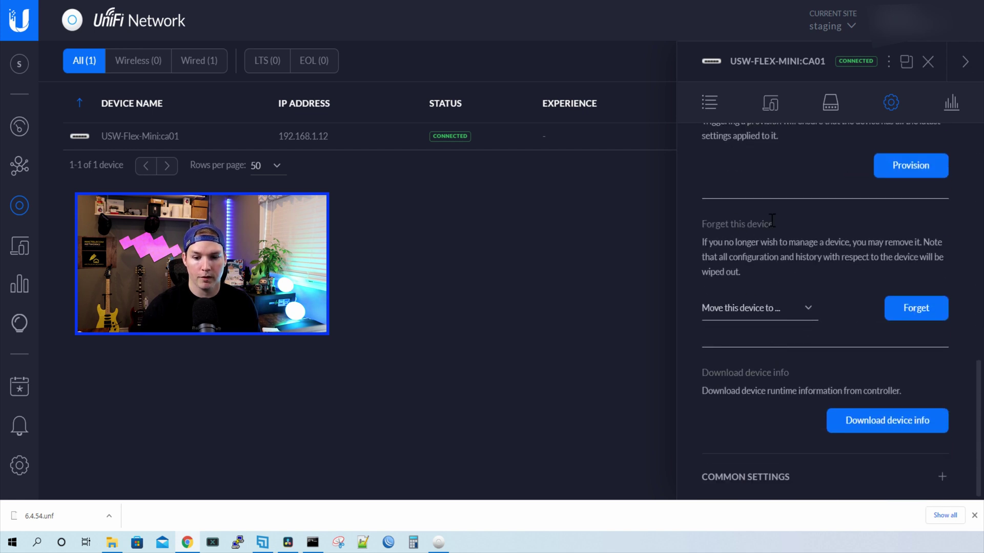
pyautogui.click(767, 314)
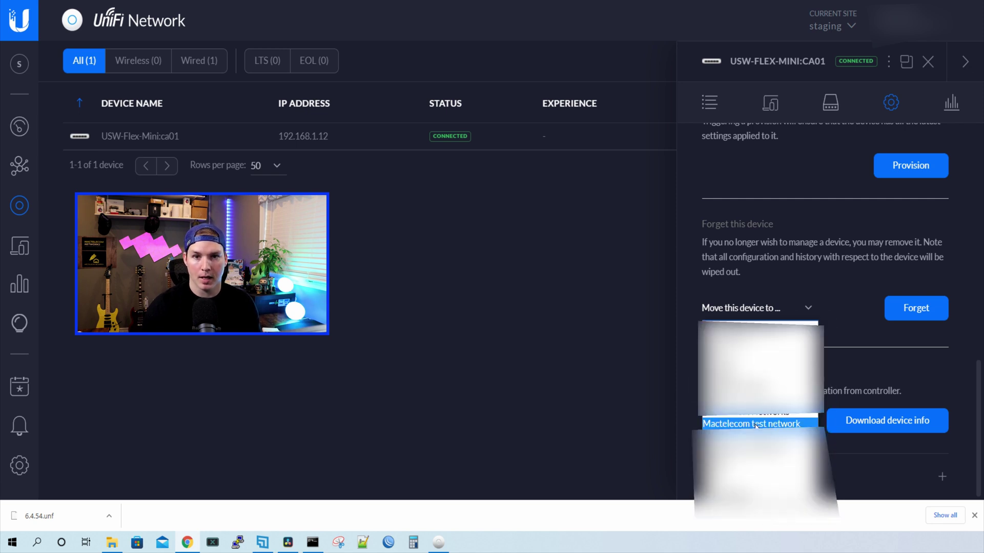
pyautogui.click(756, 424)
pyautogui.click(708, 303)
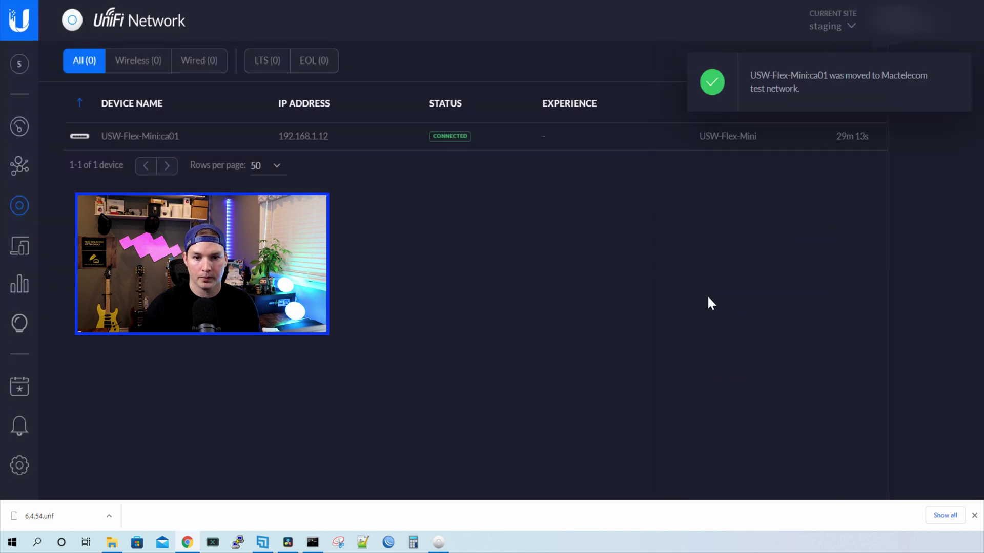